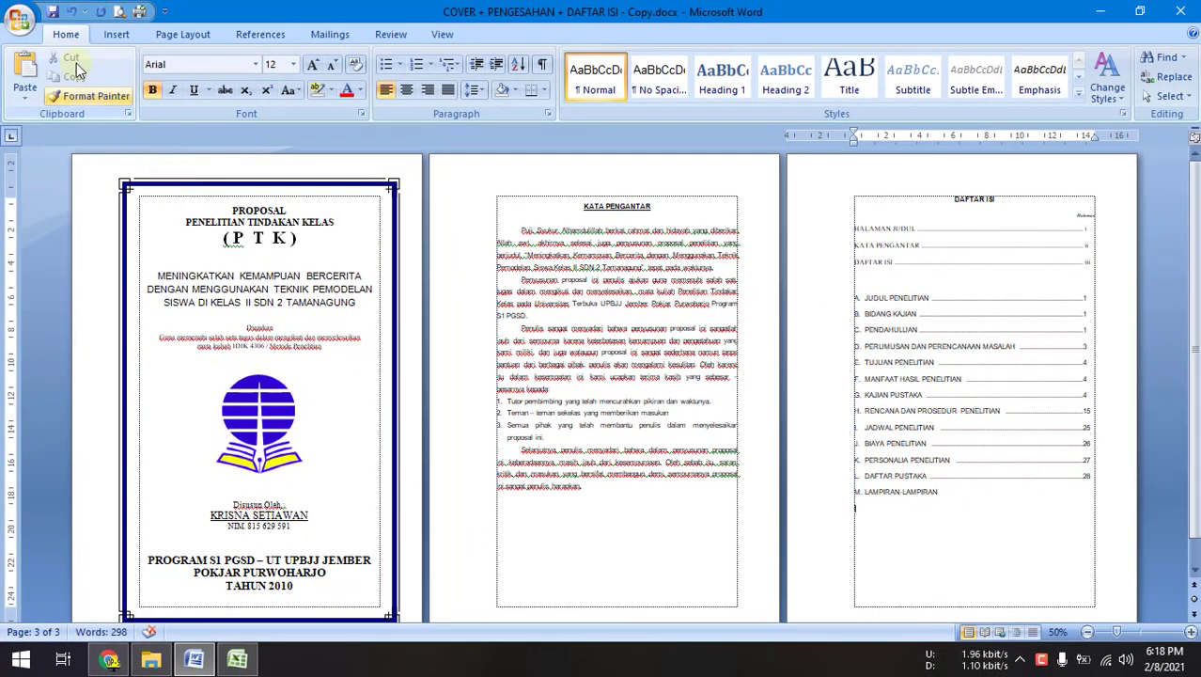
Create a new blank document, Document2, from the Office button's New options.
{"action": "left_click", "coordinate": [19, 19]}
{"action": "left_click", "coordinate": [34, 67]}
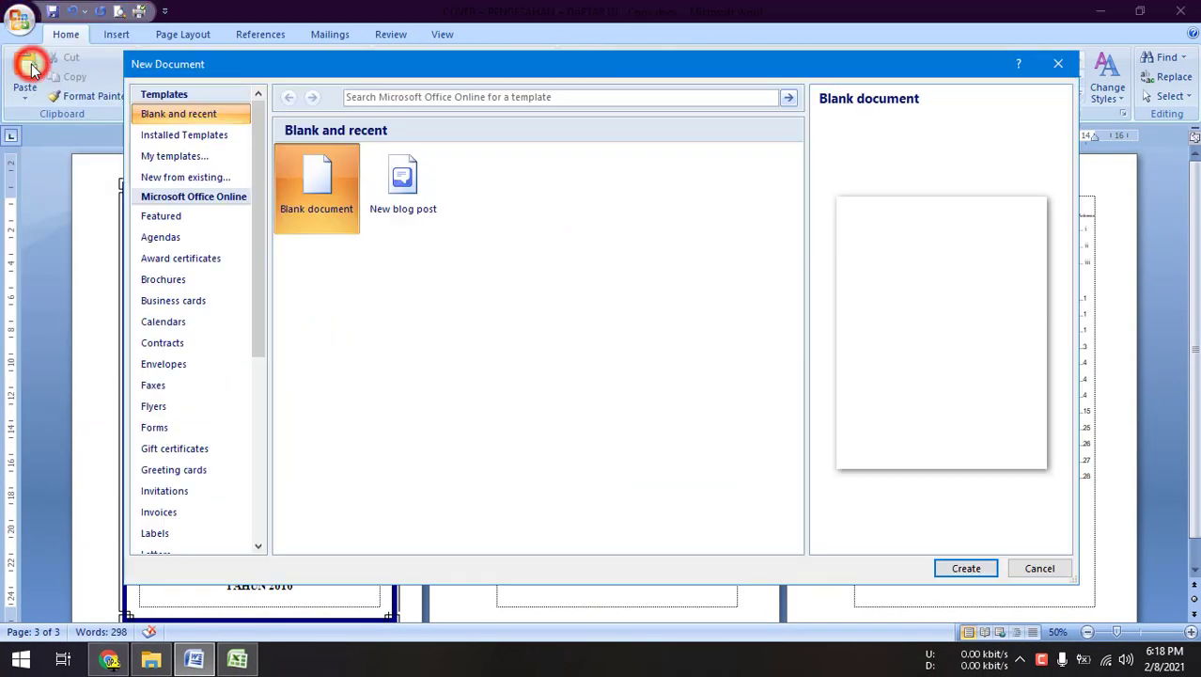
{"action": "left_click", "coordinate": [983, 571]}
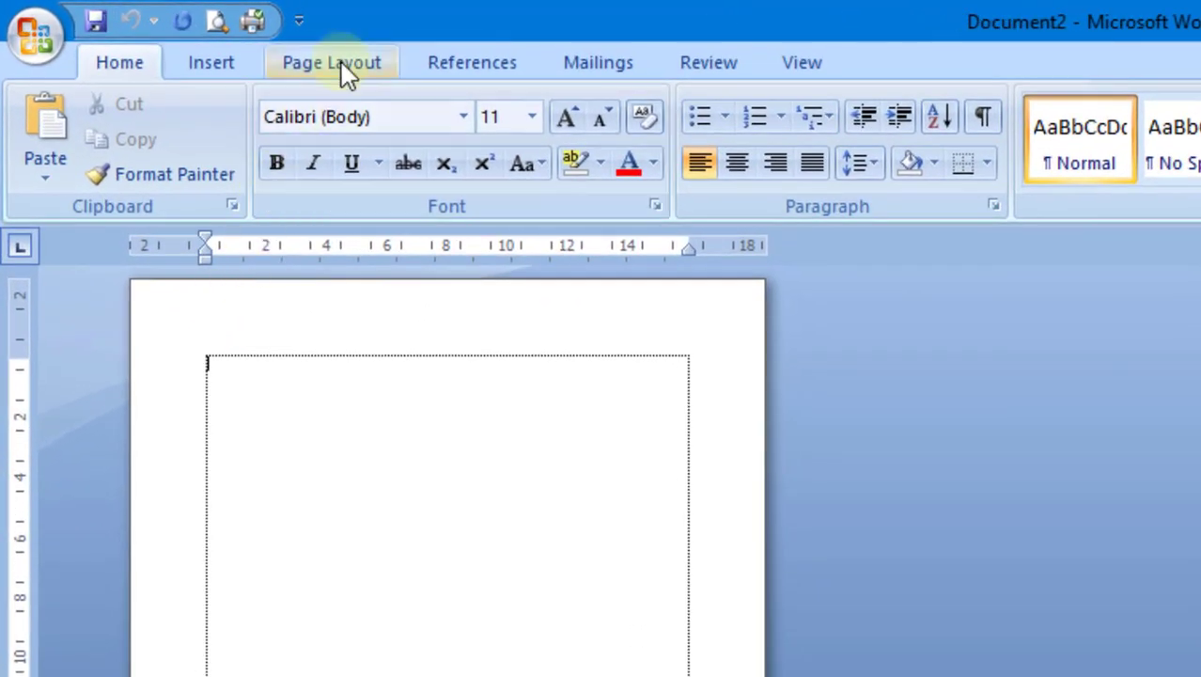
Open the Page Setup dialog, where all four margins show 2.5 cm.
{"action": "left_click", "coordinate": [340, 64]}
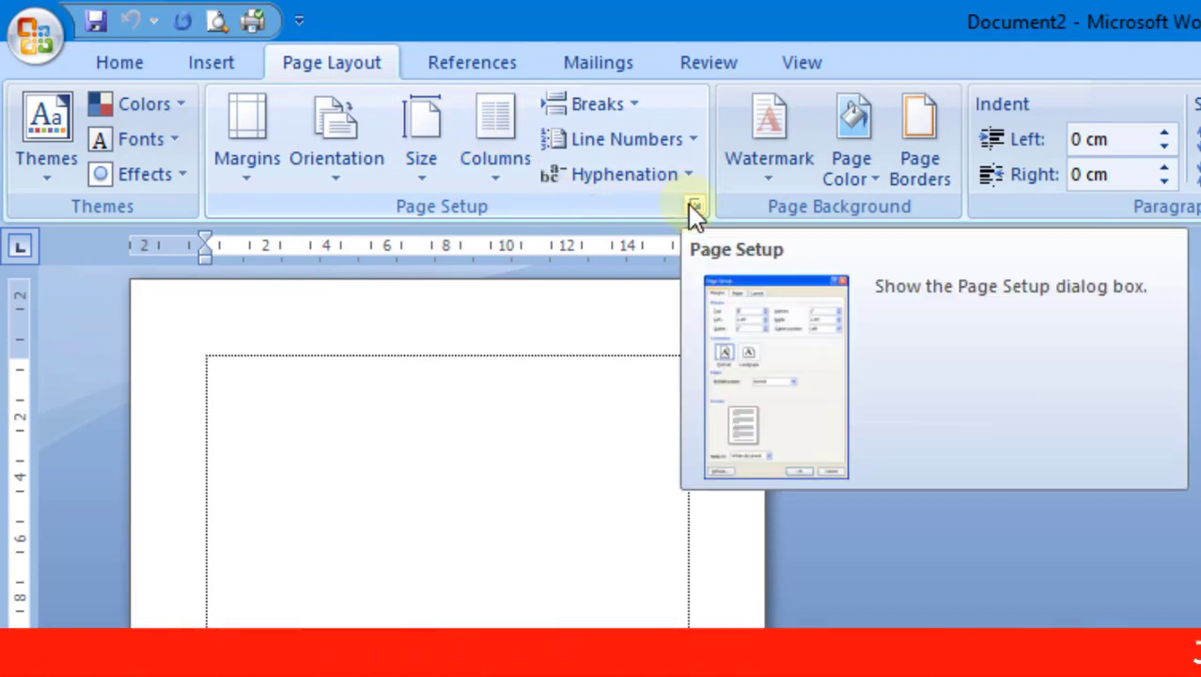
{"action": "left_click", "coordinate": [692, 207]}
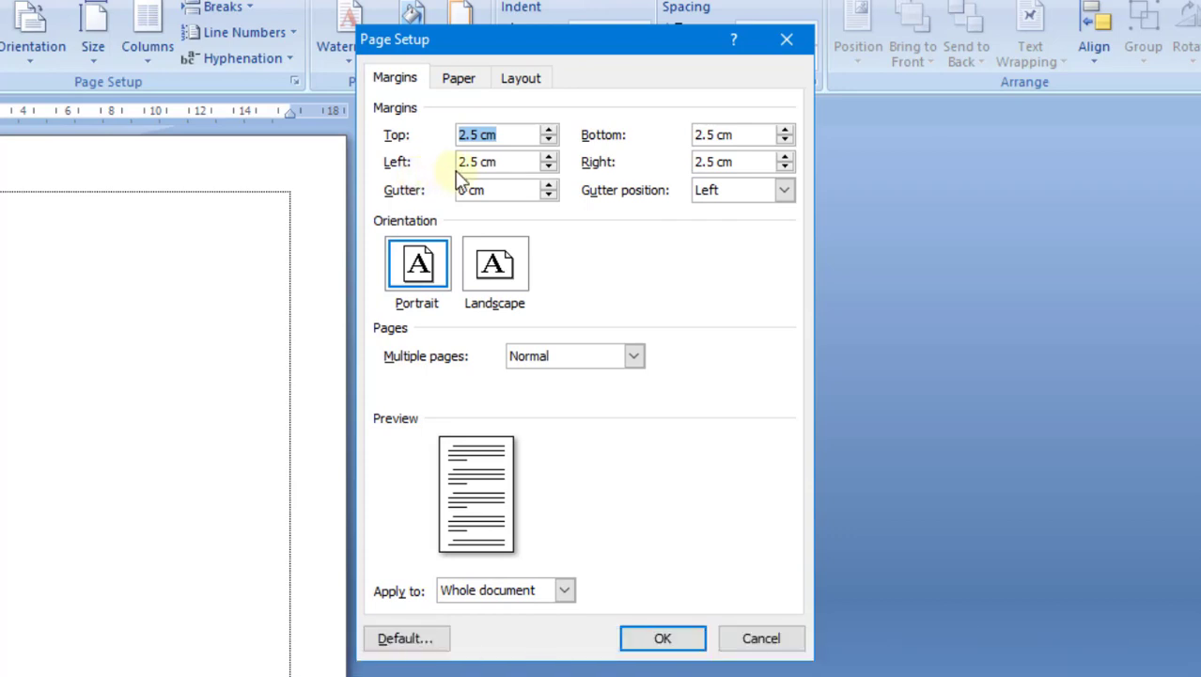
Change the paper size to A4 (21 × 29.7 cm) in Page Setup.
{"action": "left_click", "coordinate": [464, 164]}
{"action": "left_click", "coordinate": [459, 78]}
{"action": "left_click", "coordinate": [460, 138]}
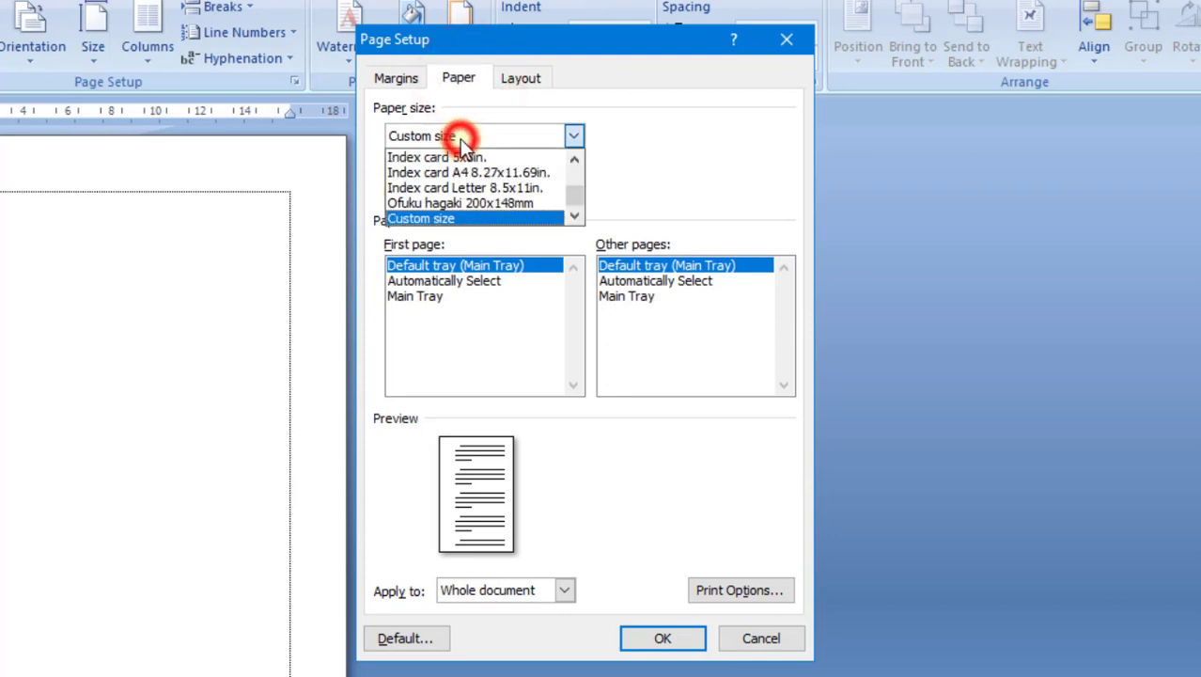
{"action": "mouse_move", "coordinate": [573, 197]}
{"action": "left_mouse_down"}
{"action": "mouse_move", "coordinate": [580, 184]}
{"action": "mouse_move", "coordinate": [557, 193]}
{"action": "left_mouse_up"}
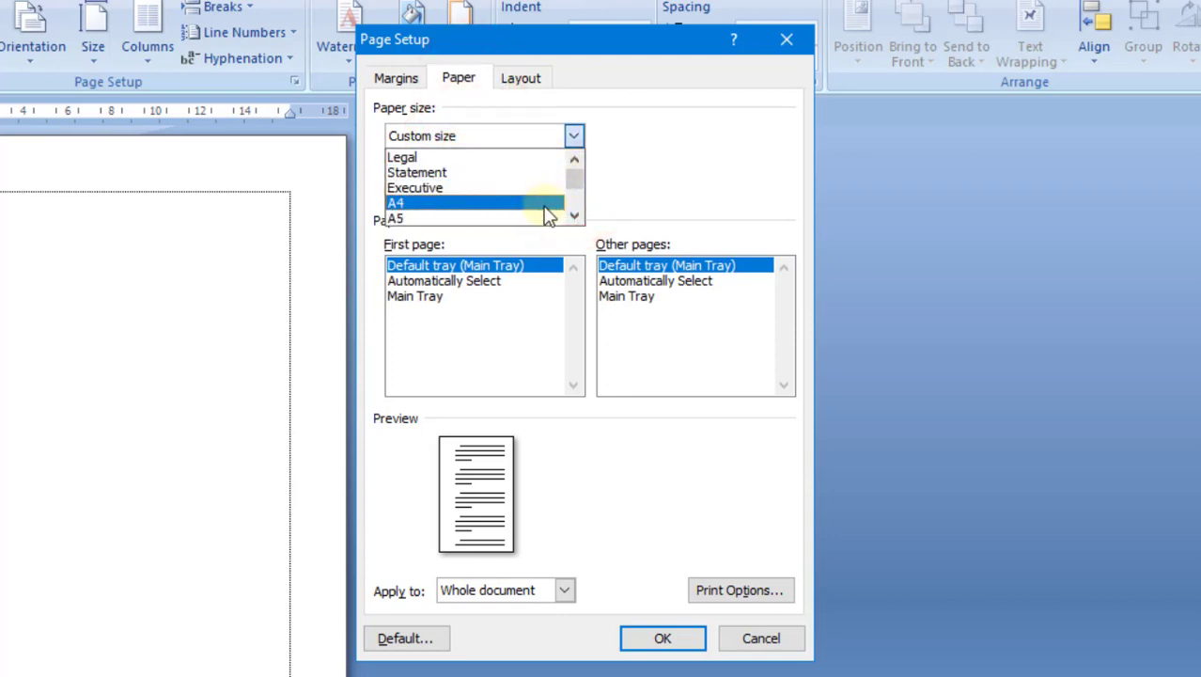
{"action": "left_click", "coordinate": [544, 205]}
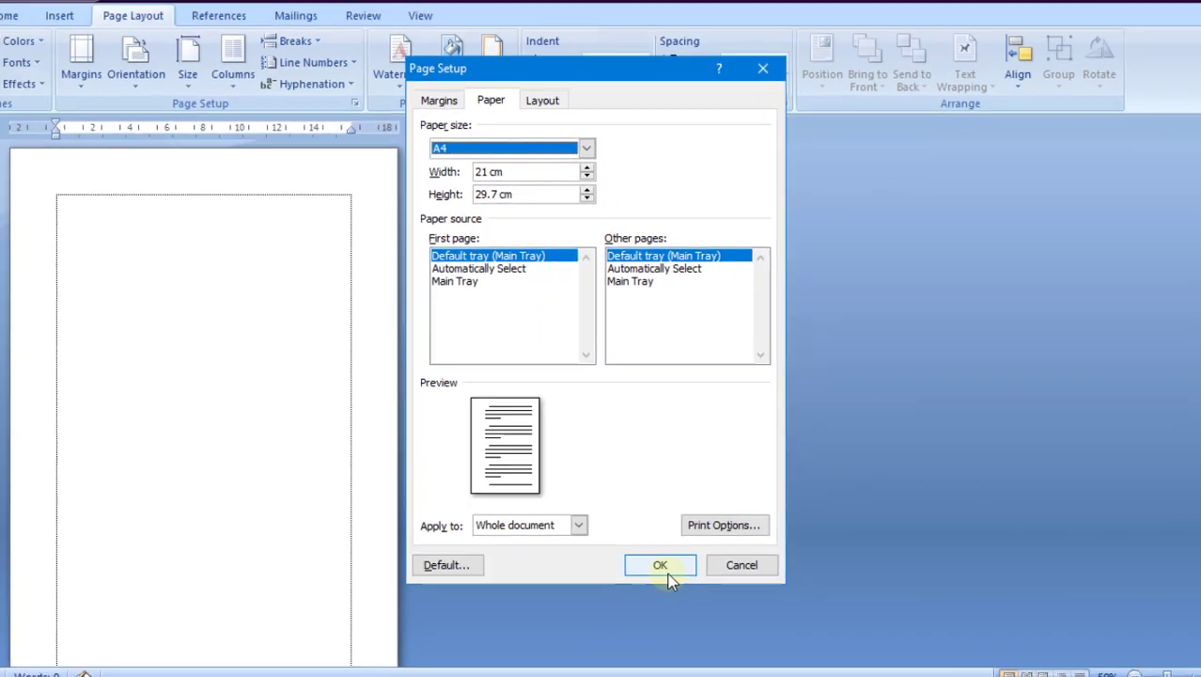
{"action": "left_click", "coordinate": [665, 641]}
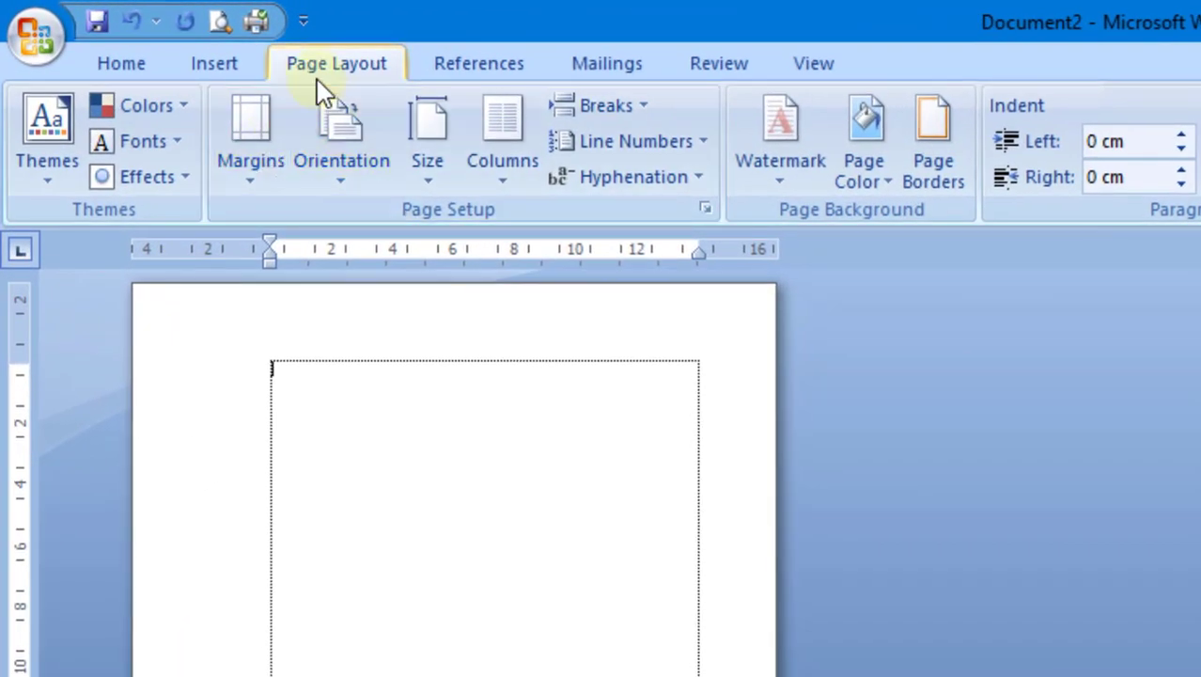
Apply a thick 3 pt double-line Box page border to the blank page.
{"action": "left_click", "coordinate": [320, 80]}
{"action": "left_click", "coordinate": [870, 210]}
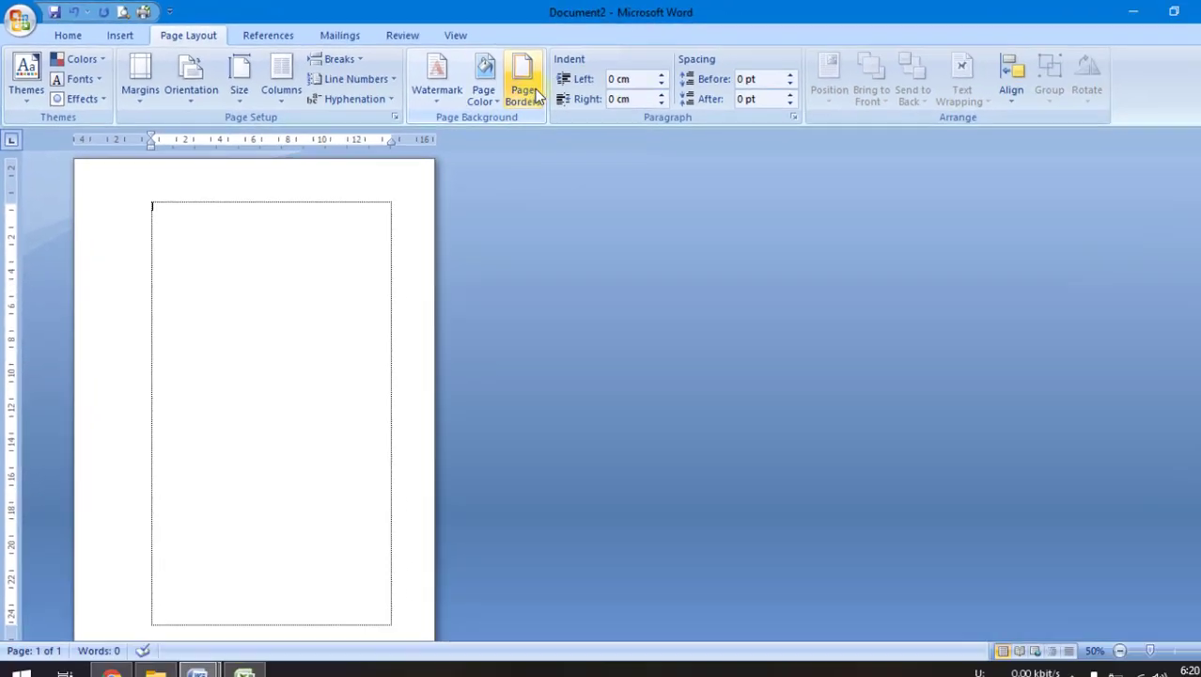
{"action": "left_click", "coordinate": [531, 89]}
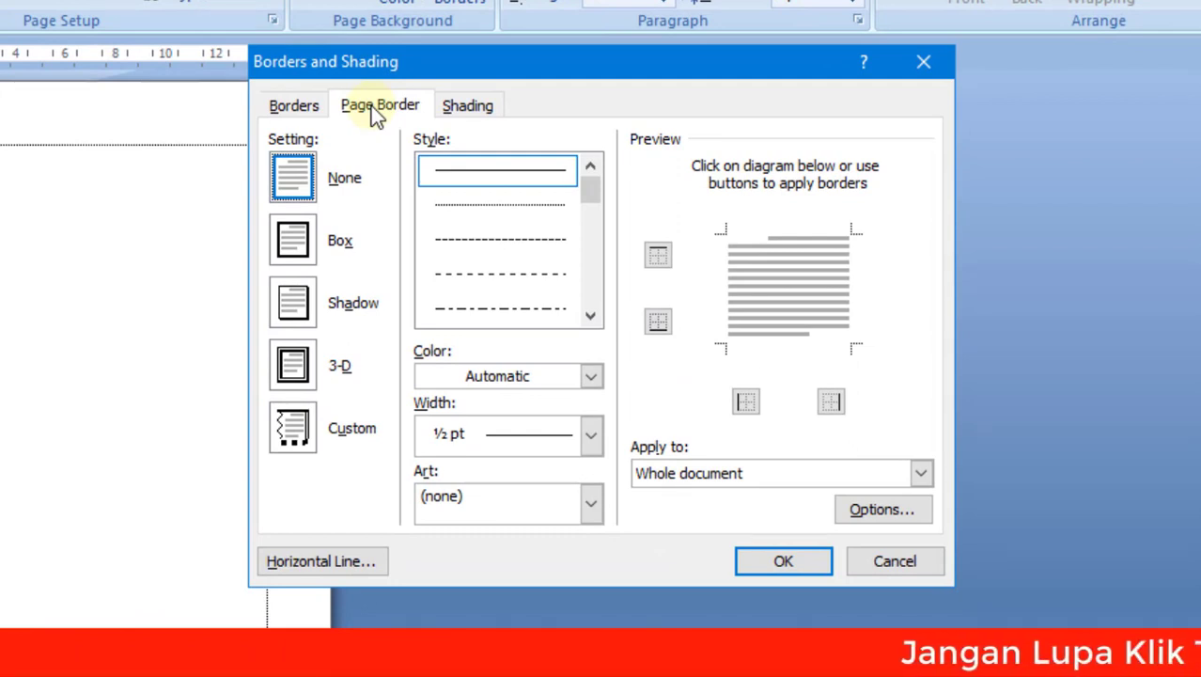
{"action": "left_click_drag", "start_coordinate": [585, 183], "coordinate": [592, 225]}
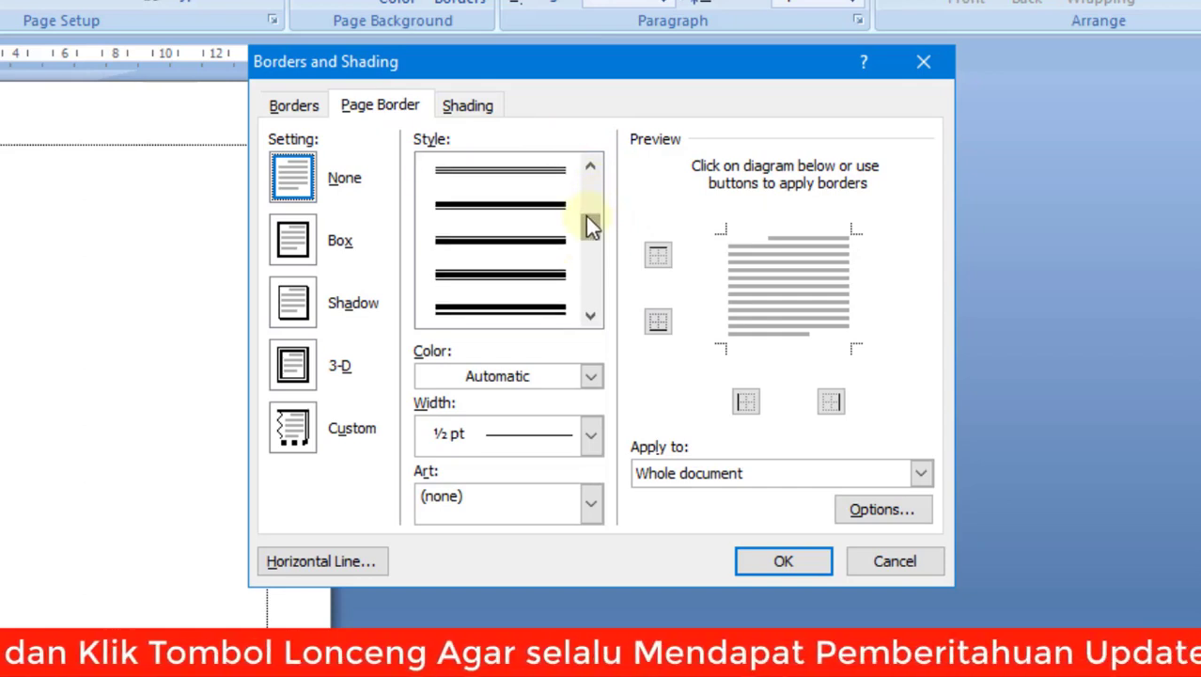
{"action": "left_click", "coordinate": [521, 202]}
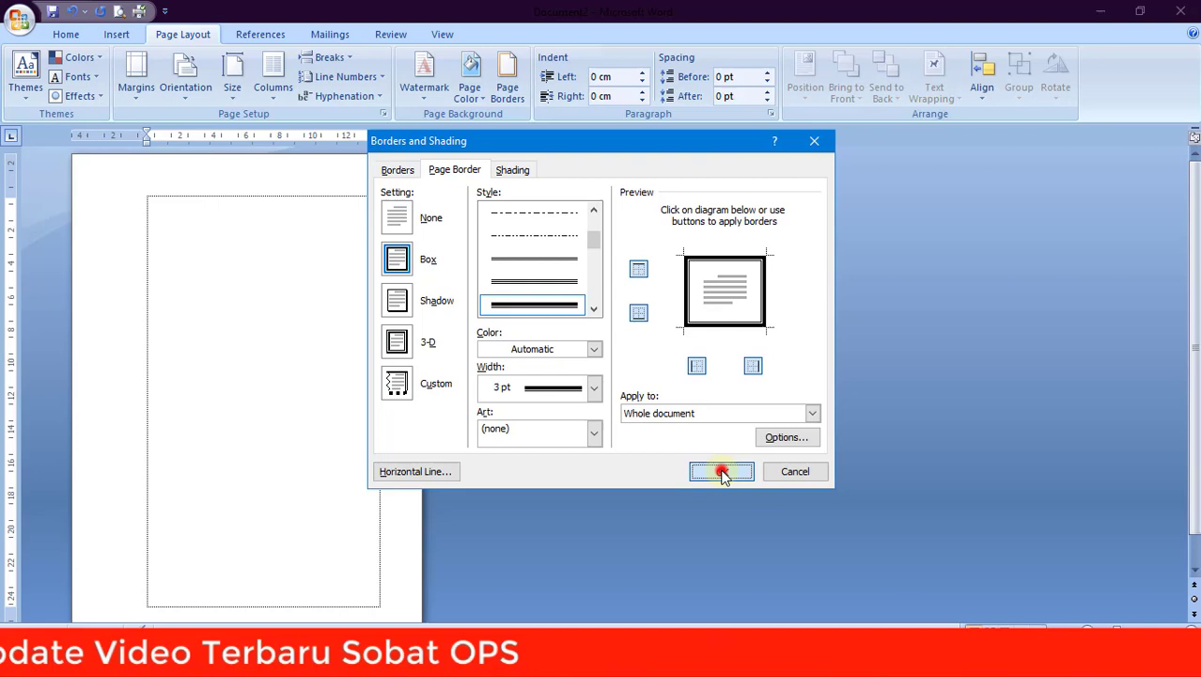
{"action": "left_click", "coordinate": [721, 472]}
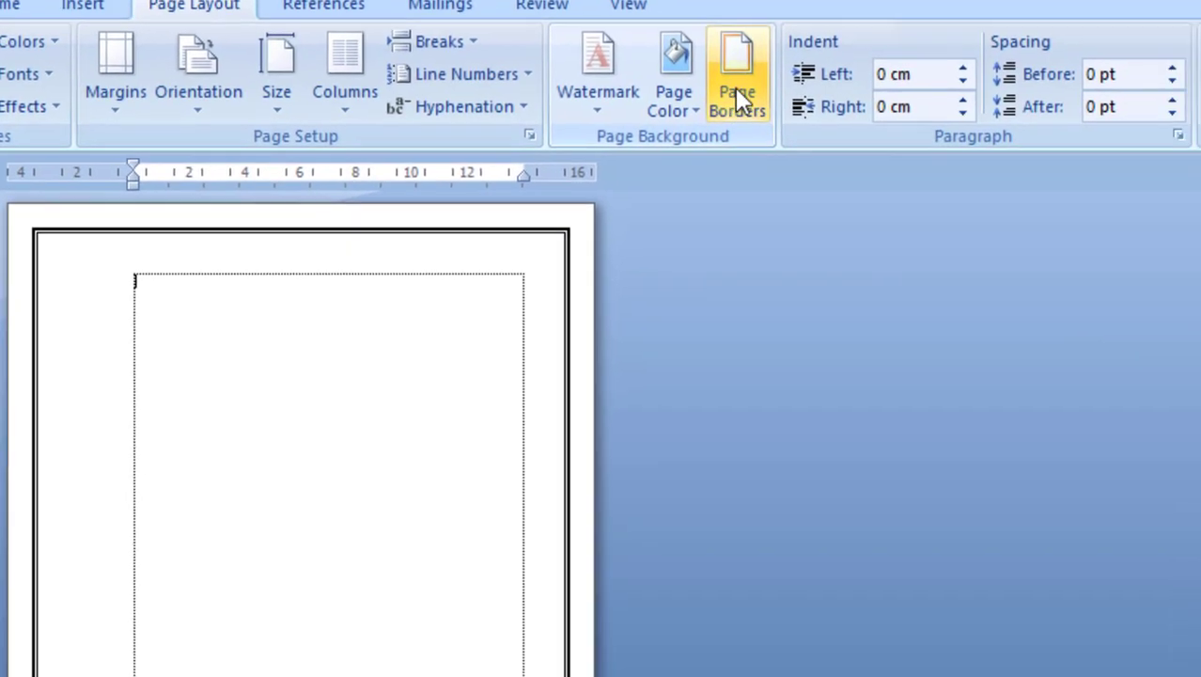
Set the double-line page border's Measure from option to Text.
{"action": "left_click", "coordinate": [836, 141]}
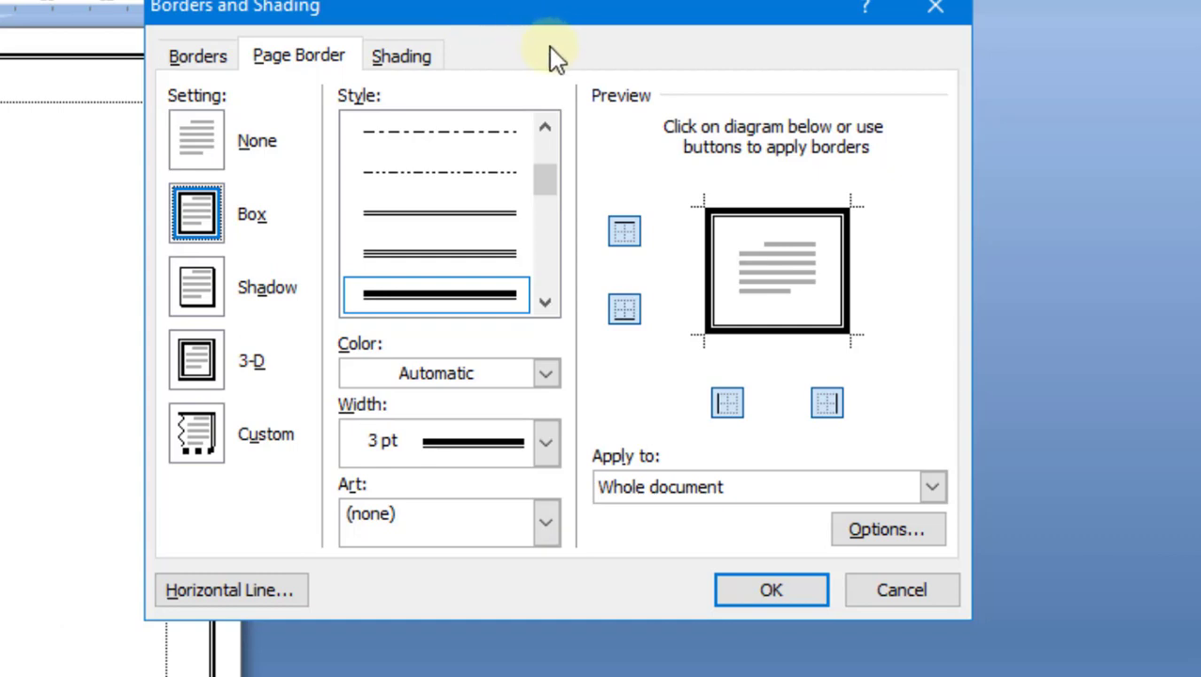
{"action": "left_click", "coordinate": [875, 539]}
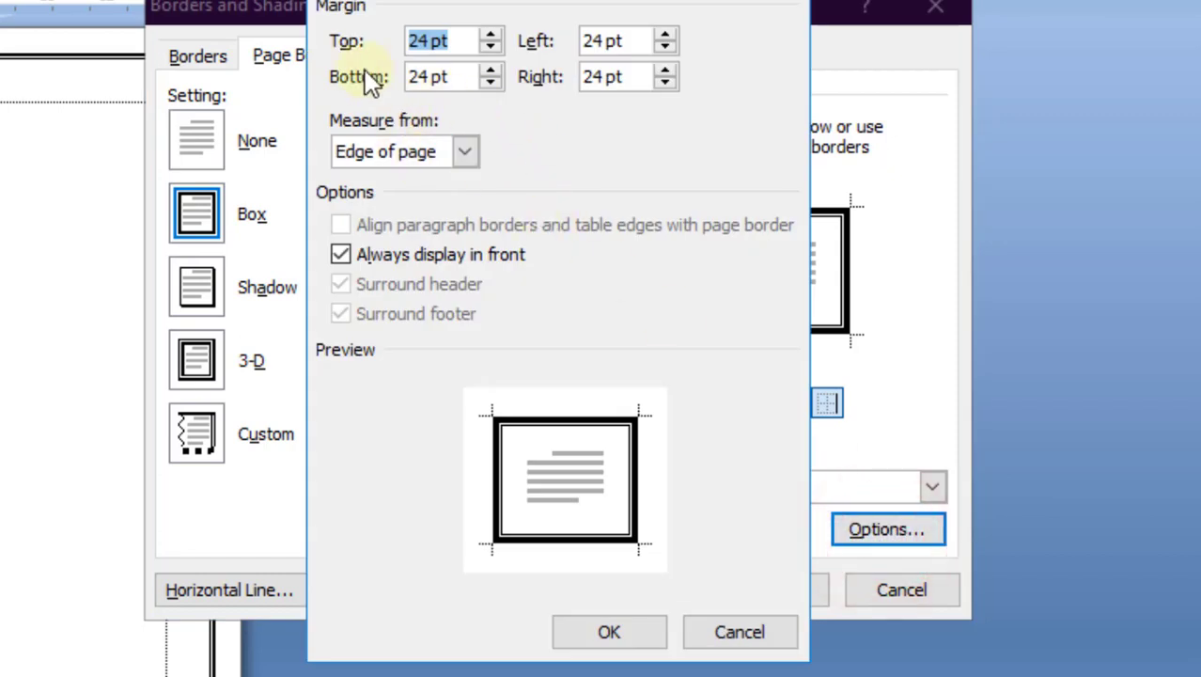
{"action": "left_click", "coordinate": [464, 153]}
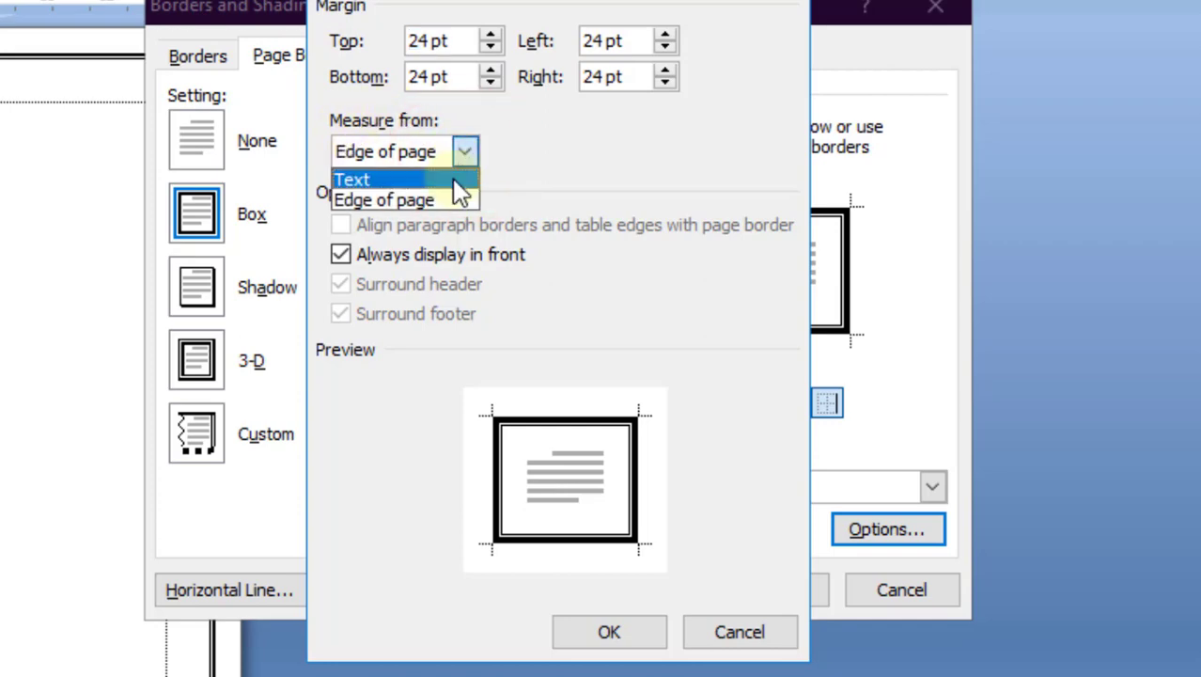
{"action": "left_click", "coordinate": [454, 180]}
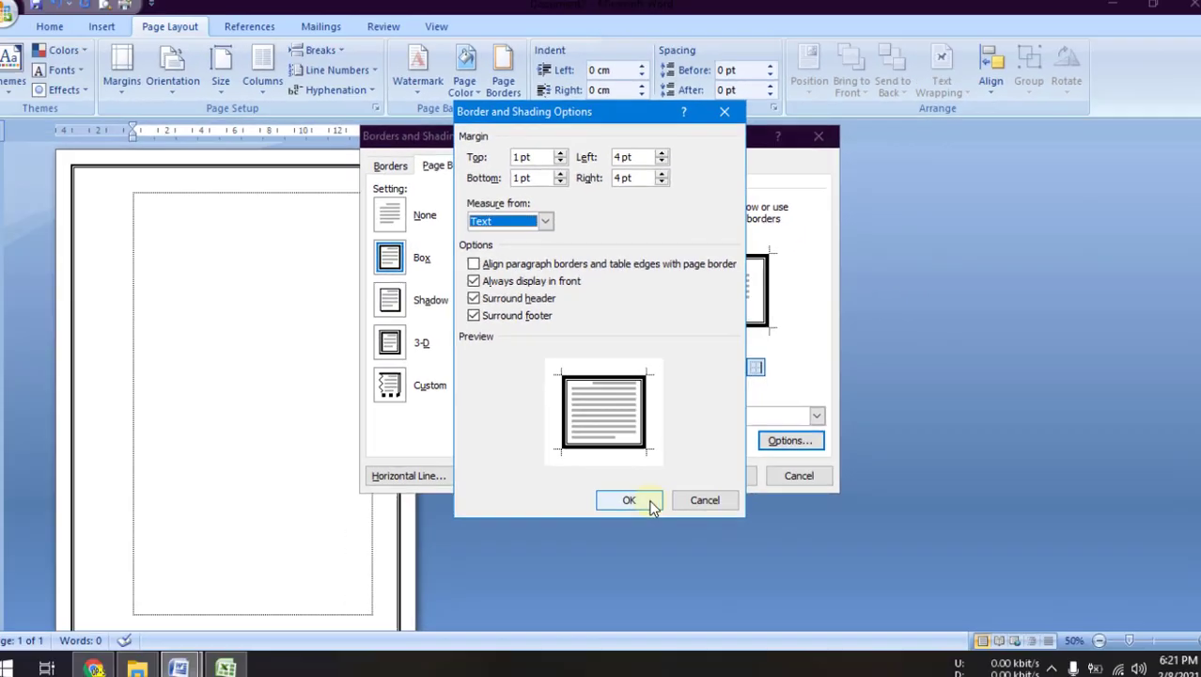
{"action": "left_click", "coordinate": [652, 505]}
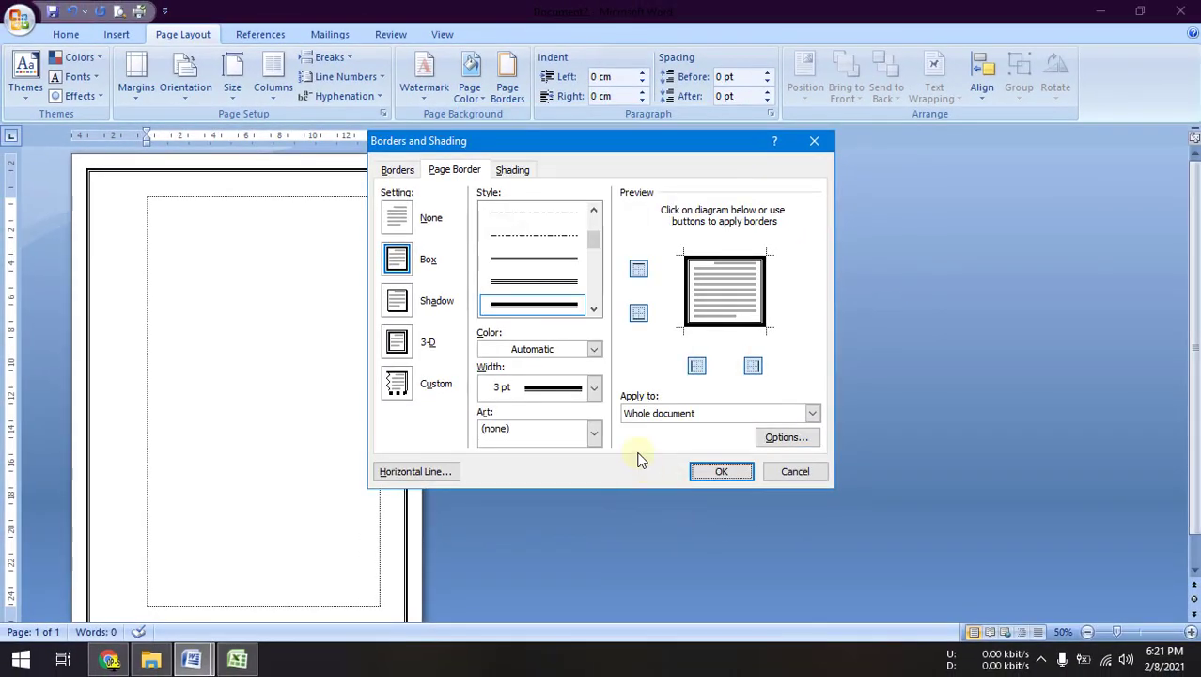
{"action": "left_click", "coordinate": [724, 474]}
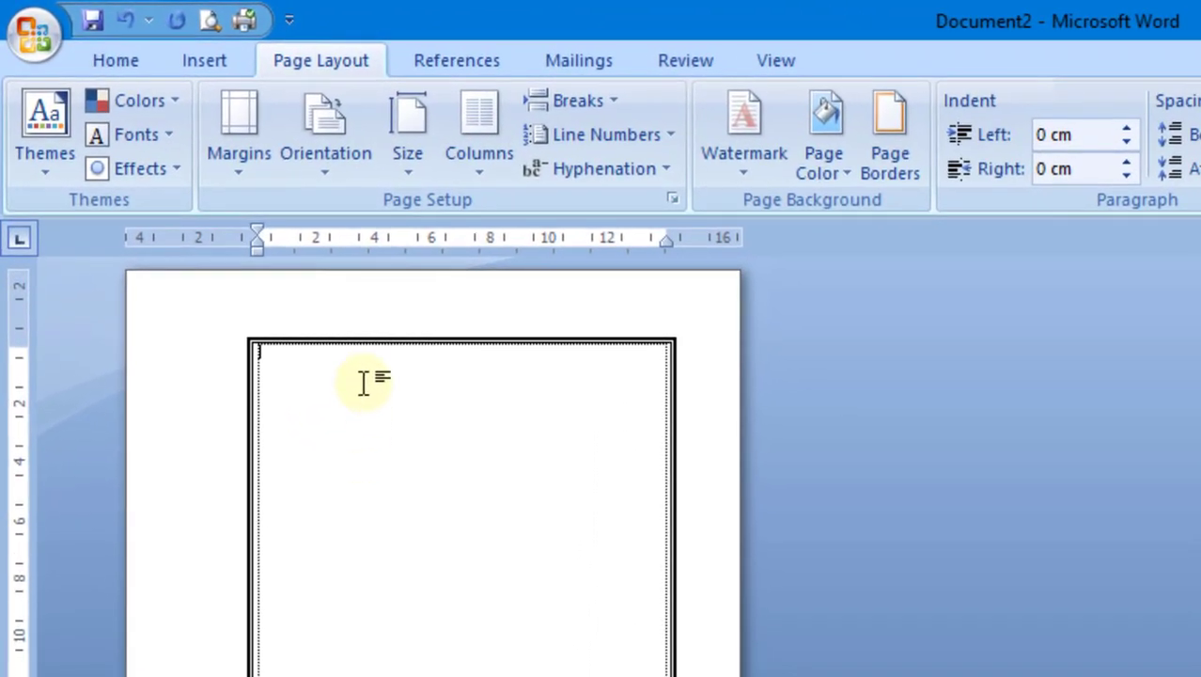
Replace the double-line page border with the dark-blue frame Art design.
{"action": "left_click", "coordinate": [320, 56]}
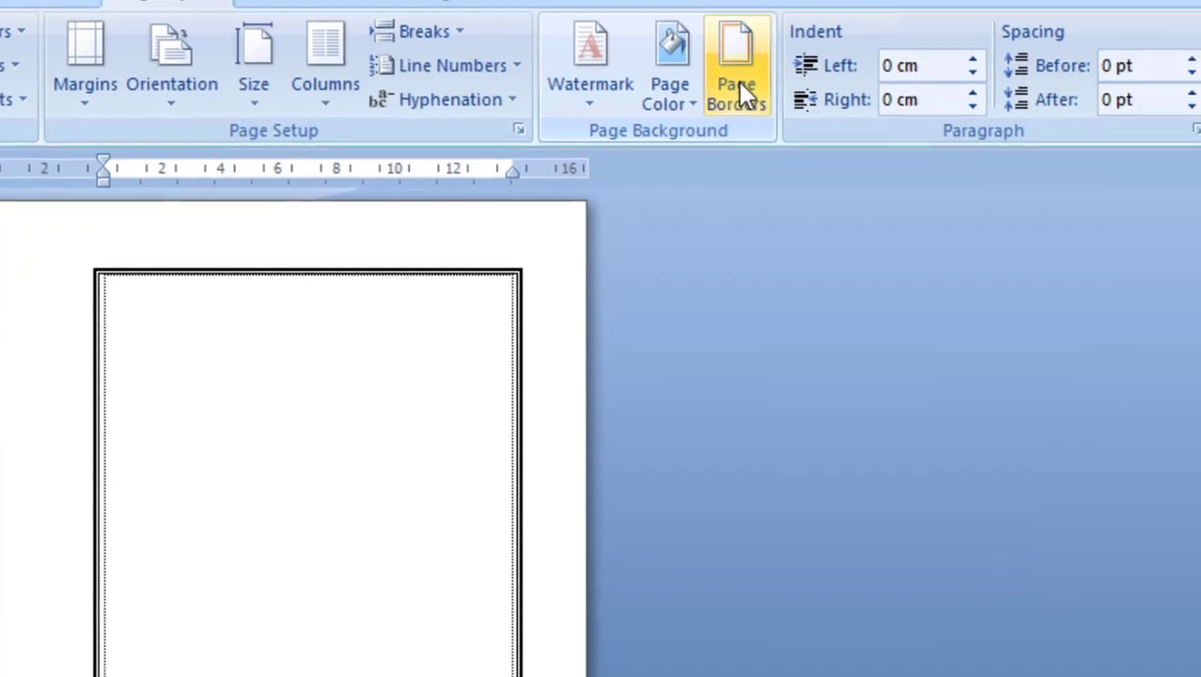
{"action": "left_click", "coordinate": [889, 141]}
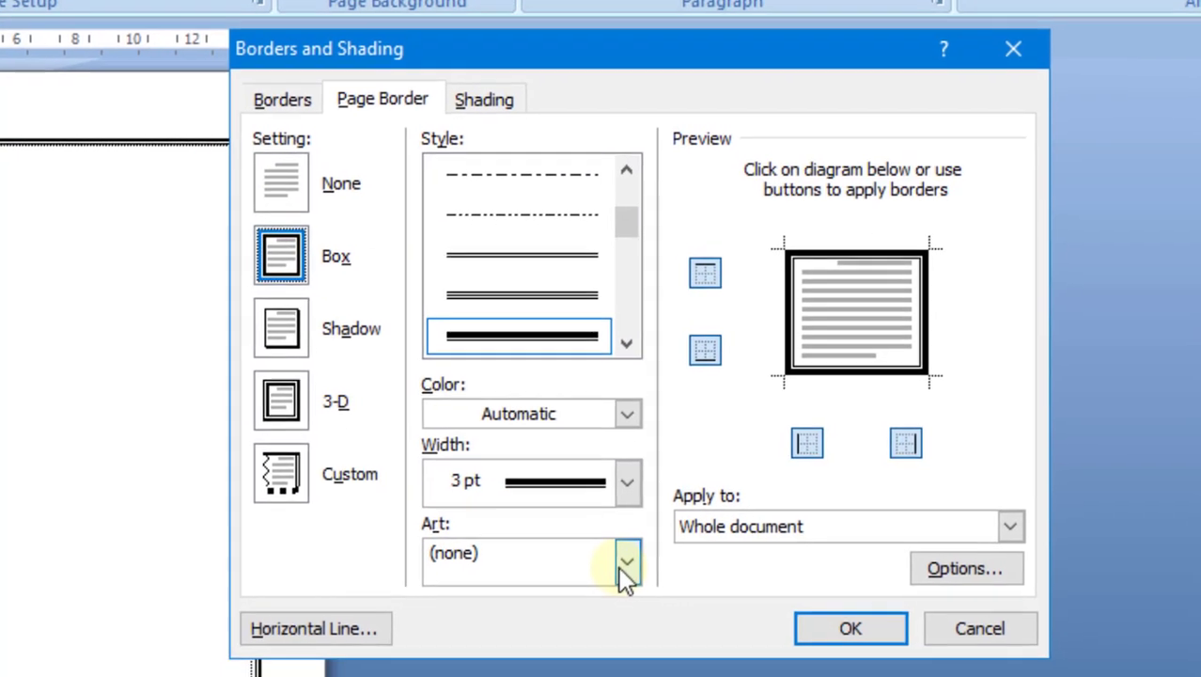
{"action": "left_click", "coordinate": [632, 573]}
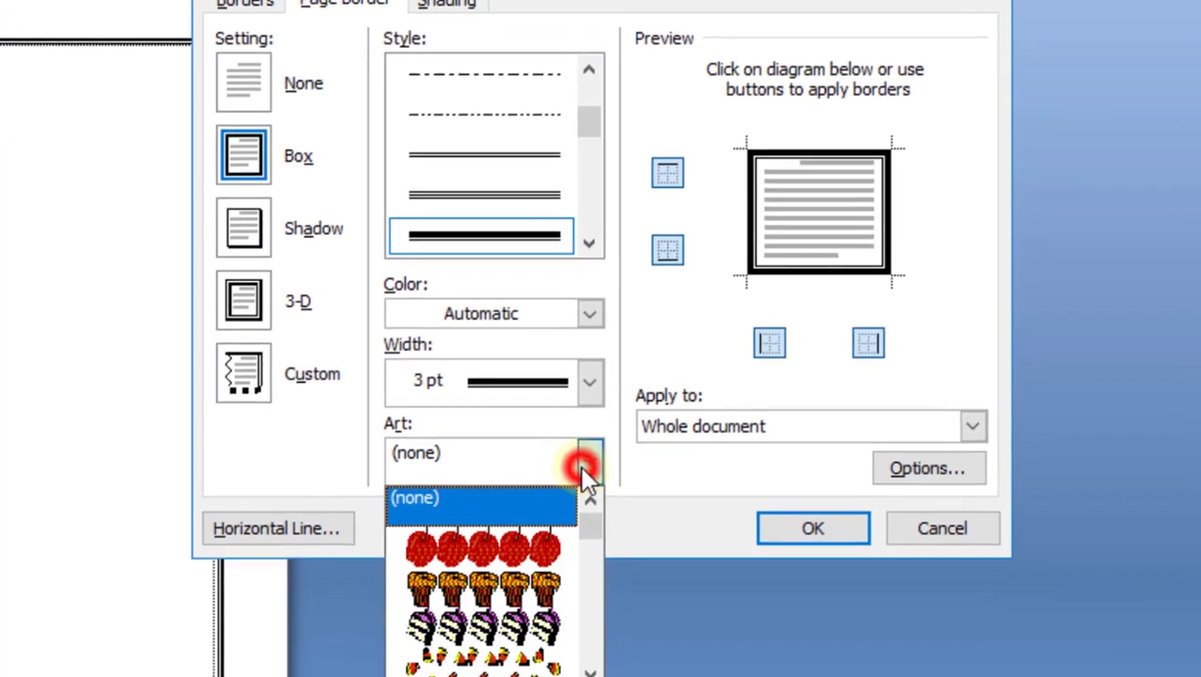
{"action": "left_click", "coordinate": [634, 629]}
{"action": "left_click_drag", "start_coordinate": [585, 502], "coordinate": [584, 547]}
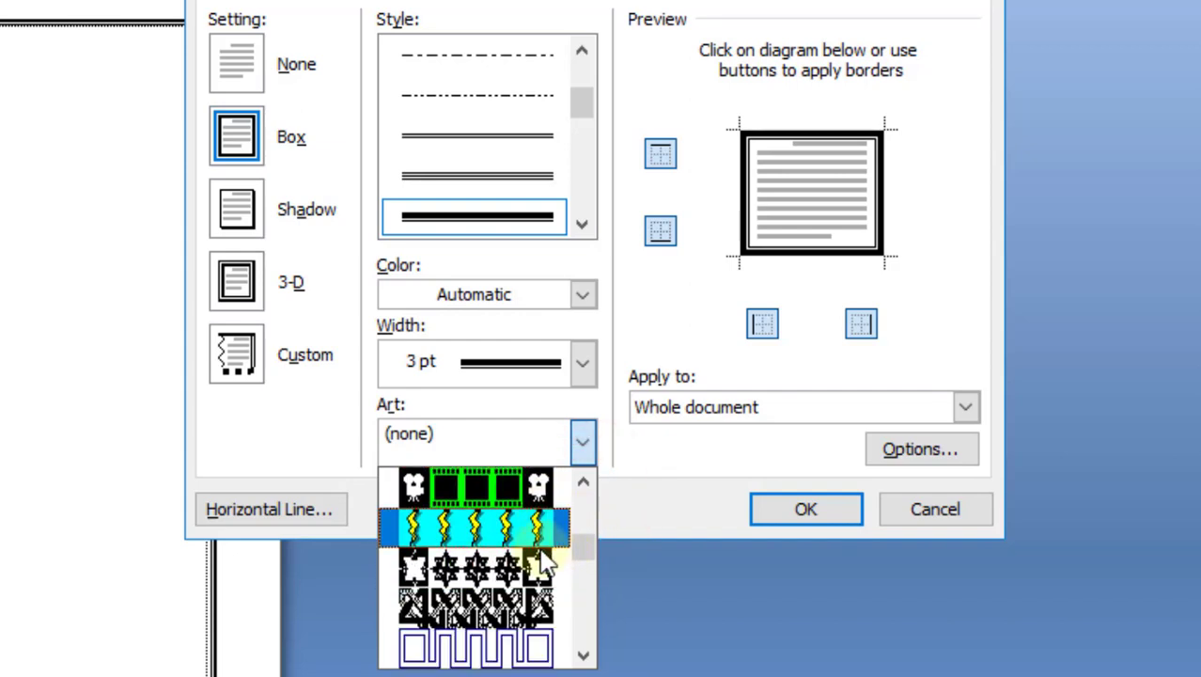
{"action": "scroll", "coordinate": [508, 601], "scroll_direction": "down", "scroll_amount": 2}
{"action": "scroll", "coordinate": [512, 583], "scroll_direction": "down", "scroll_amount": 2}
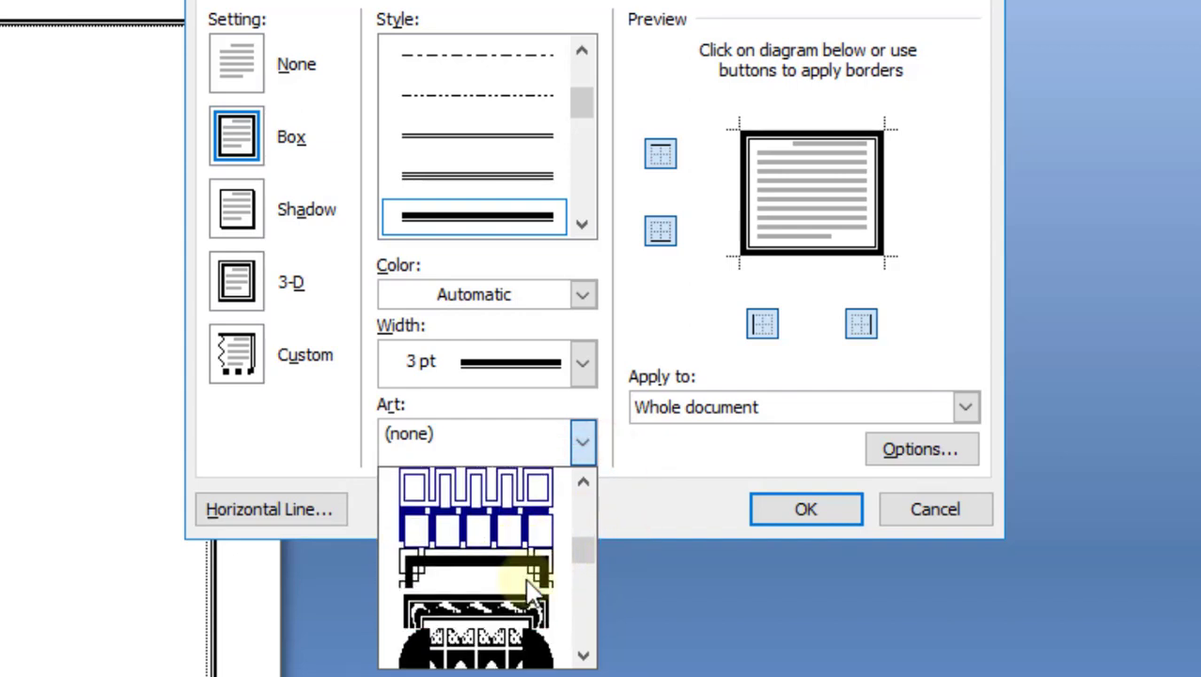
{"action": "left_click", "coordinate": [458, 572]}
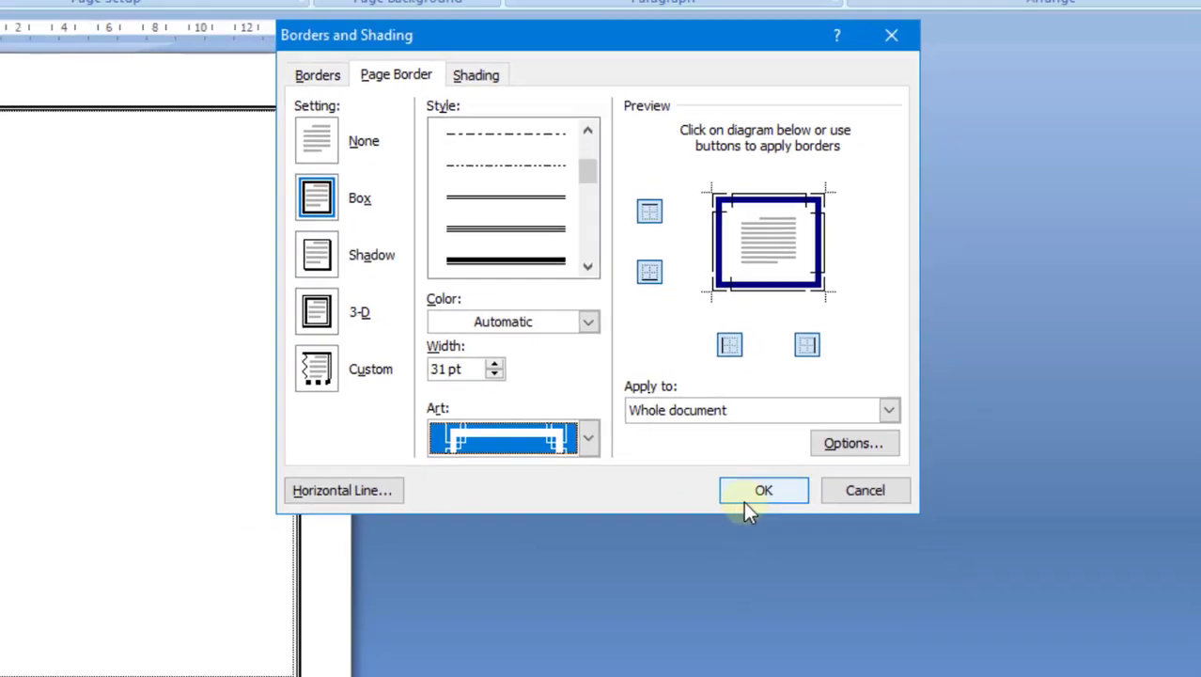
{"action": "left_click", "coordinate": [719, 472]}
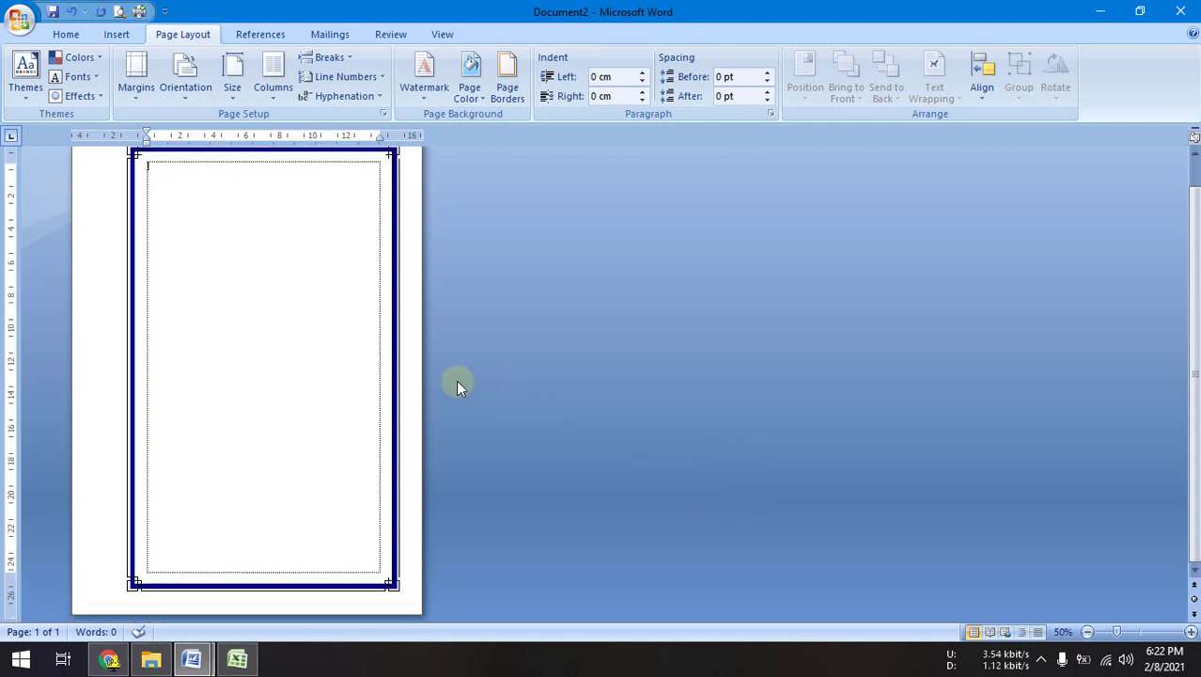
{"action": "scroll", "coordinate": [439, 376], "scroll_direction": "up", "scroll_amount": 1}
Reduce the art page border width from 31 pt to 20 pt, then click into the page.
{"action": "scroll", "coordinate": [439, 376], "scroll_direction": "up", "scroll_amount": 1}
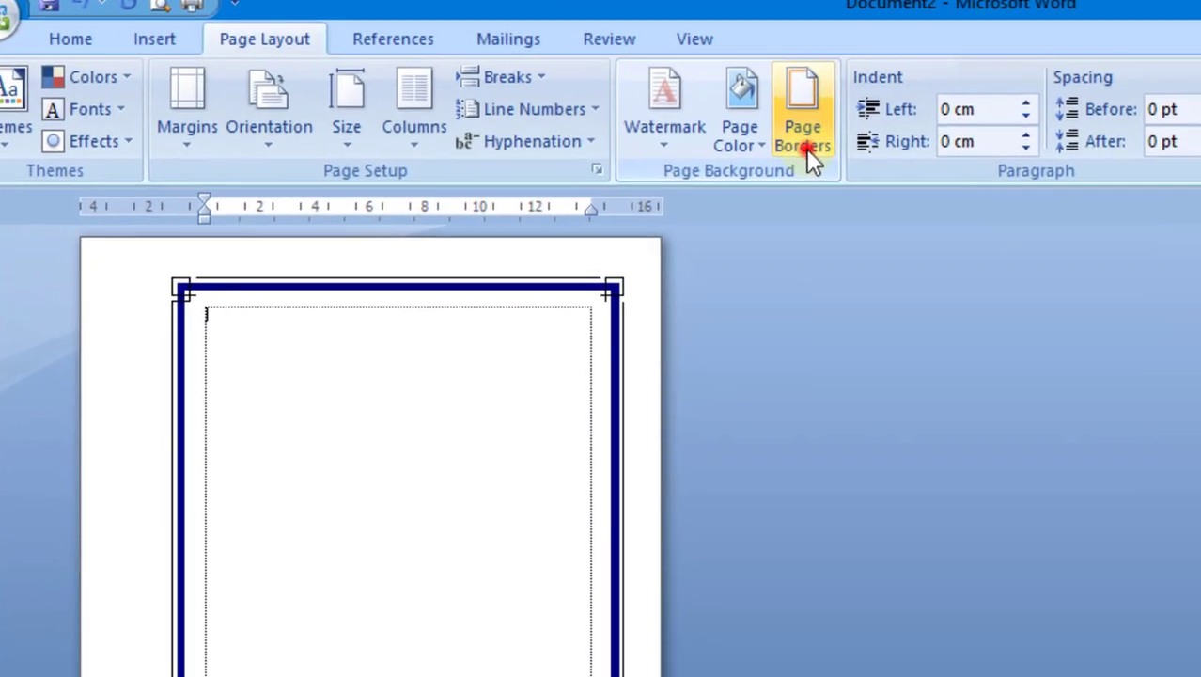
{"action": "left_click", "coordinate": [808, 152]}
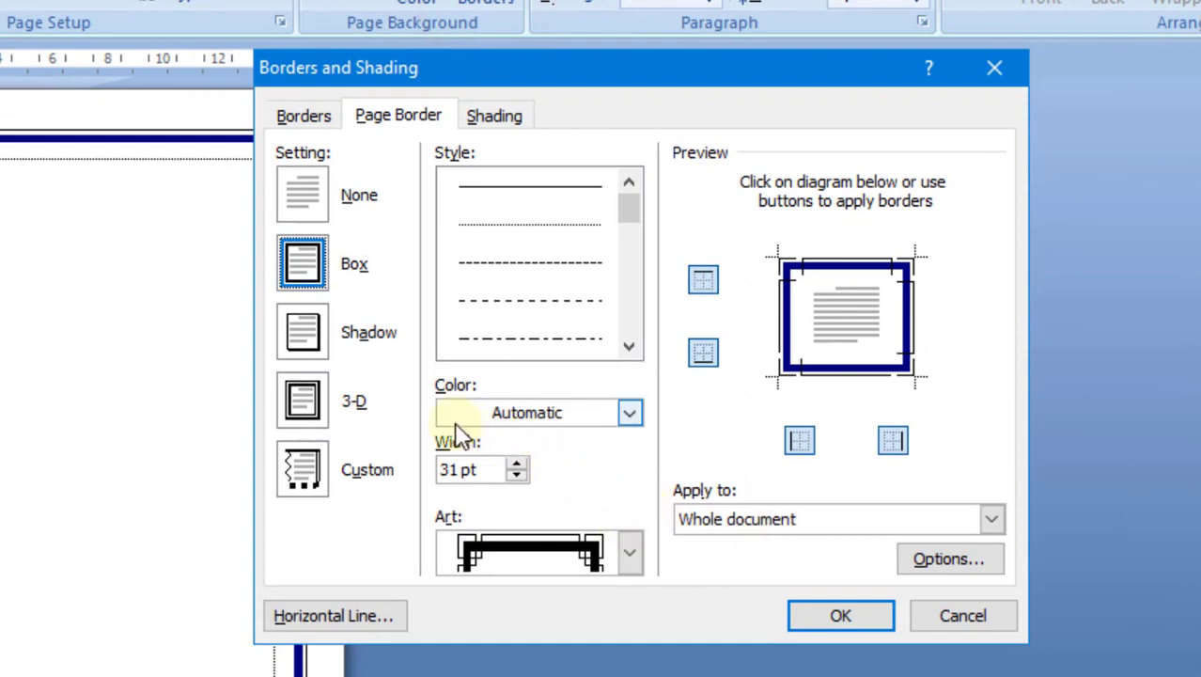
{"action": "double_click", "coordinate": [517, 477]}
{"action": "triple_click", "coordinate": [517, 477]}
{"action": "double_click", "coordinate": [517, 477]}
{"action": "double_click", "coordinate": [517, 476]}
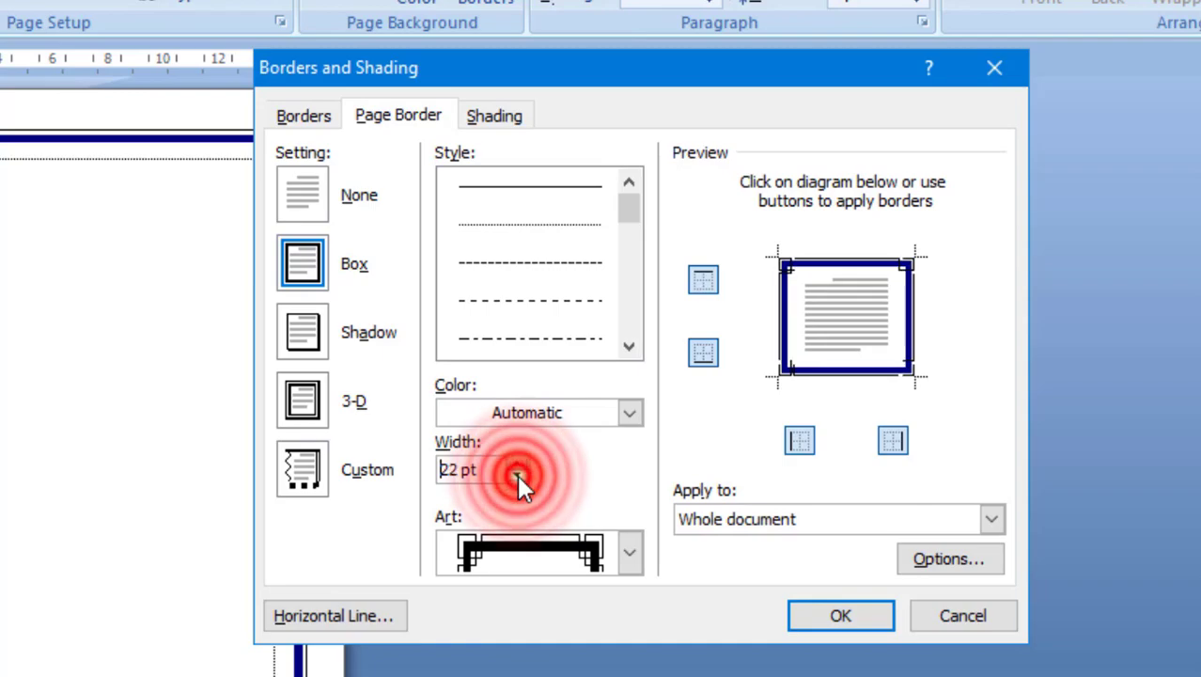
{"action": "left_click", "coordinate": [517, 477]}
{"action": "left_click", "coordinate": [517, 476]}
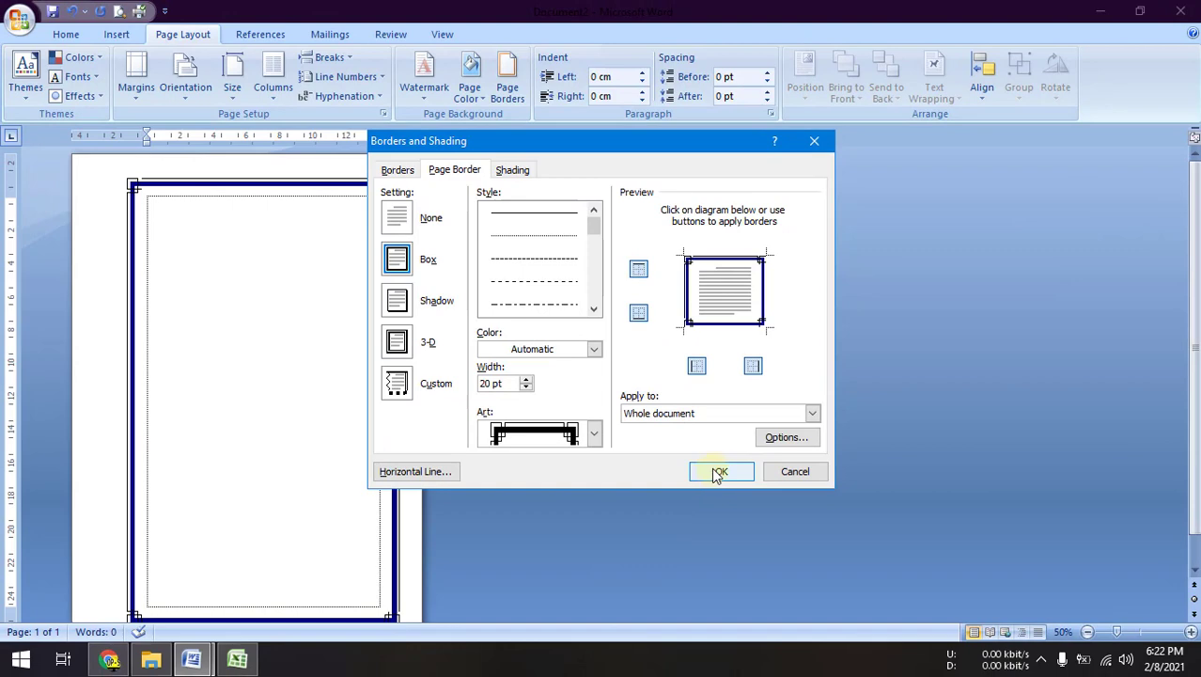
{"action": "left_click", "coordinate": [714, 467]}
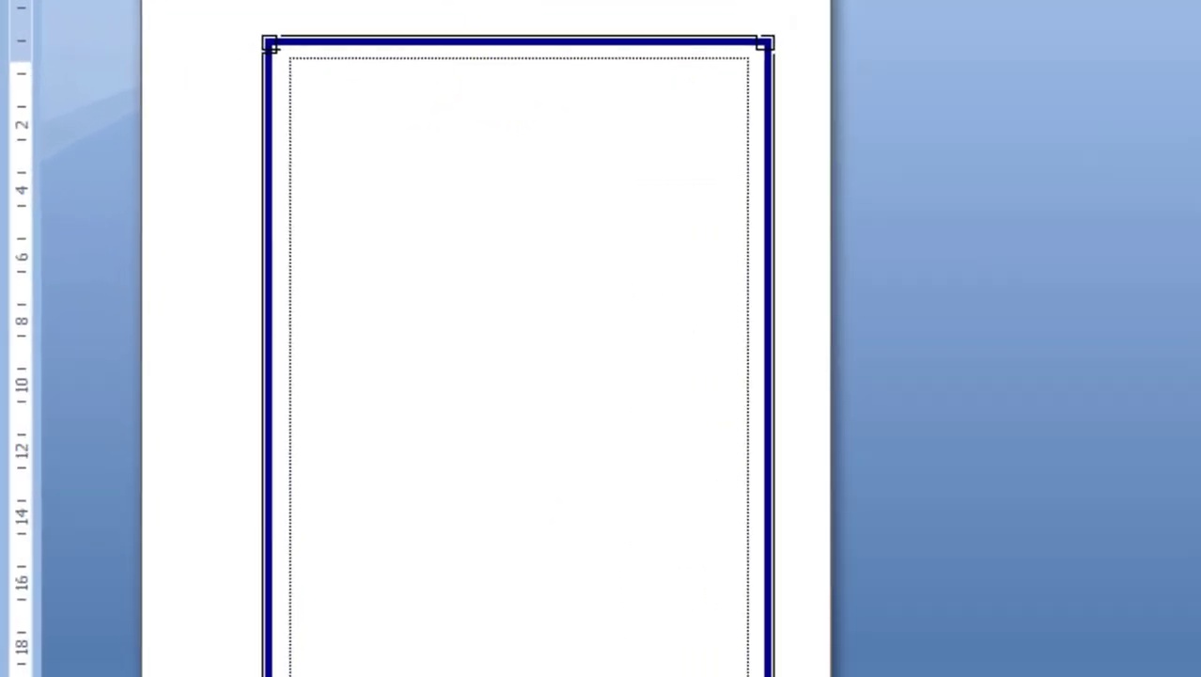
{"action": "left_click", "coordinate": [510, 136]}
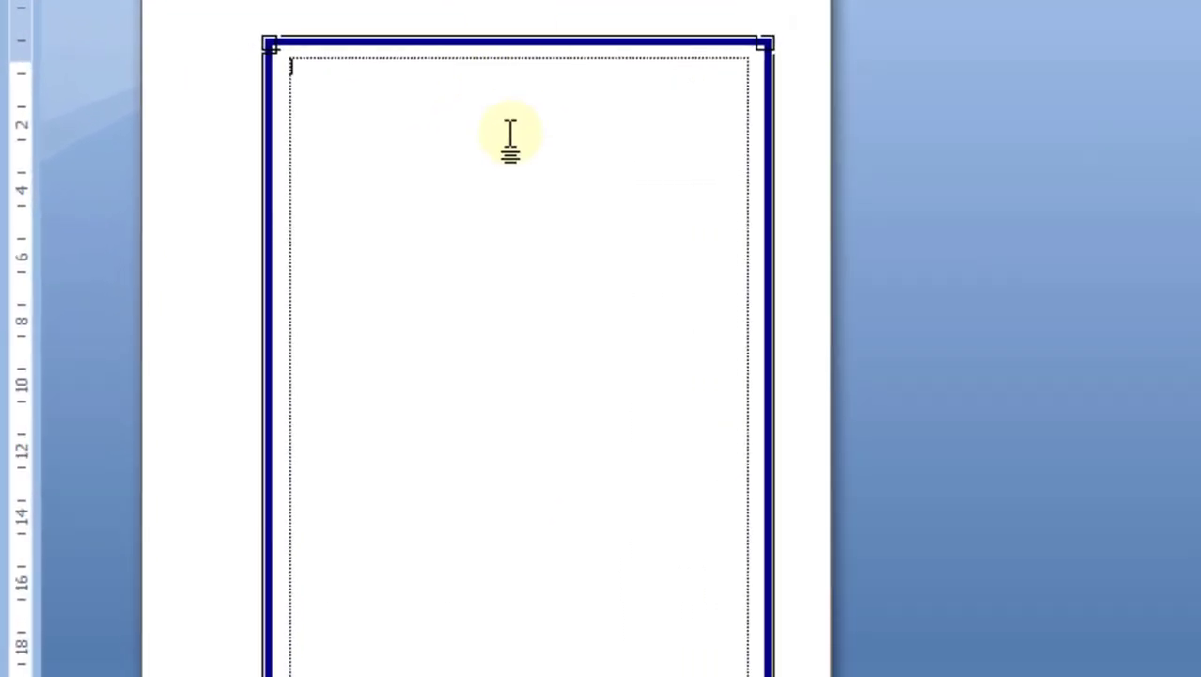